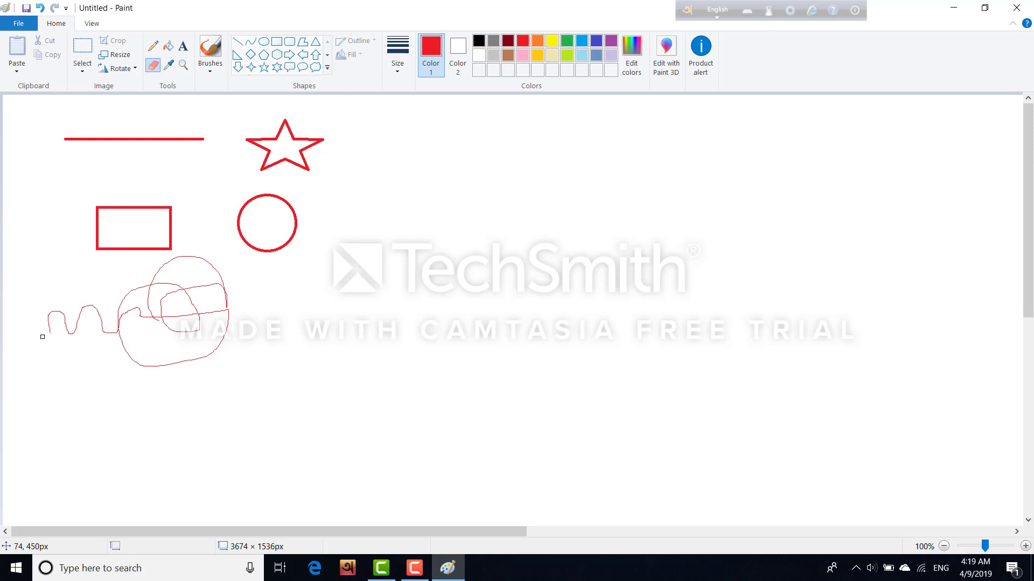
# Step: Erase the red scribble's leftmost loop, its short left stroke, left curves and part of an inner loop
pyautogui.moveTo(48, 337)
pyautogui.mouseDown()
pyautogui.moveTo(58, 309)
pyautogui.moveTo(69, 334)
pyautogui.moveTo(91, 310)
pyautogui.moveTo(107, 333)
pyautogui.moveTo(88, 301)
pyautogui.moveTo(81, 323)
pyautogui.moveTo(91, 305)
pyautogui.moveTo(68, 307)
pyautogui.mouseUp()
pyautogui.moveTo(130, 321); pyautogui.dragTo(118, 335)
pyautogui.moveTo(144, 295)
pyautogui.mouseDown()
pyautogui.moveTo(125, 306)
pyautogui.moveTo(175, 318)
pyautogui.moveTo(230, 311)
pyautogui.moveTo(203, 312)
pyautogui.mouseUp()
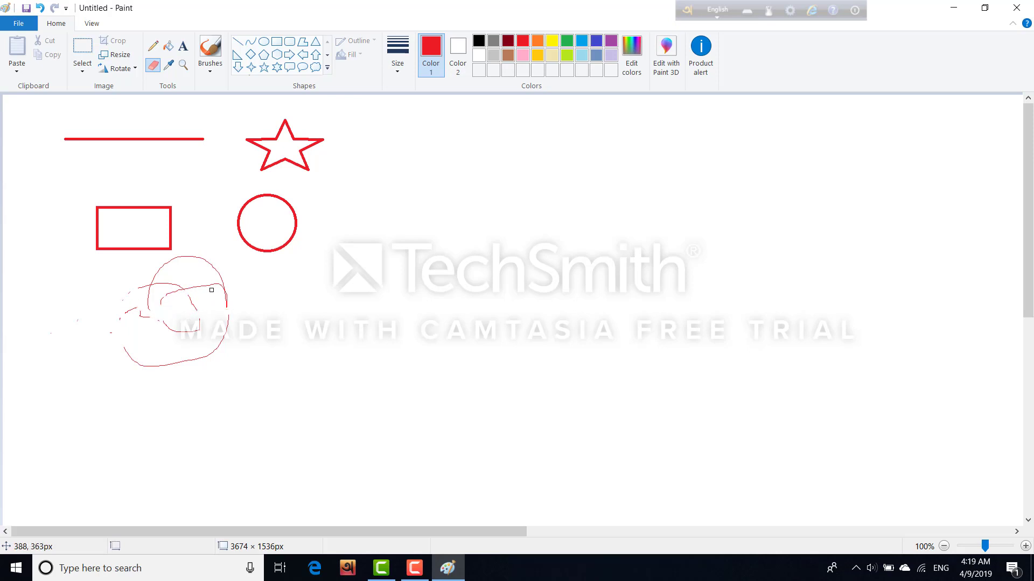
pyautogui.moveTo(205, 289); pyautogui.dragTo(152, 309)
# Step: Type a two-word name in a red text box inside the rectangle, narrow the box, and commit it
pyautogui.click(183, 49)
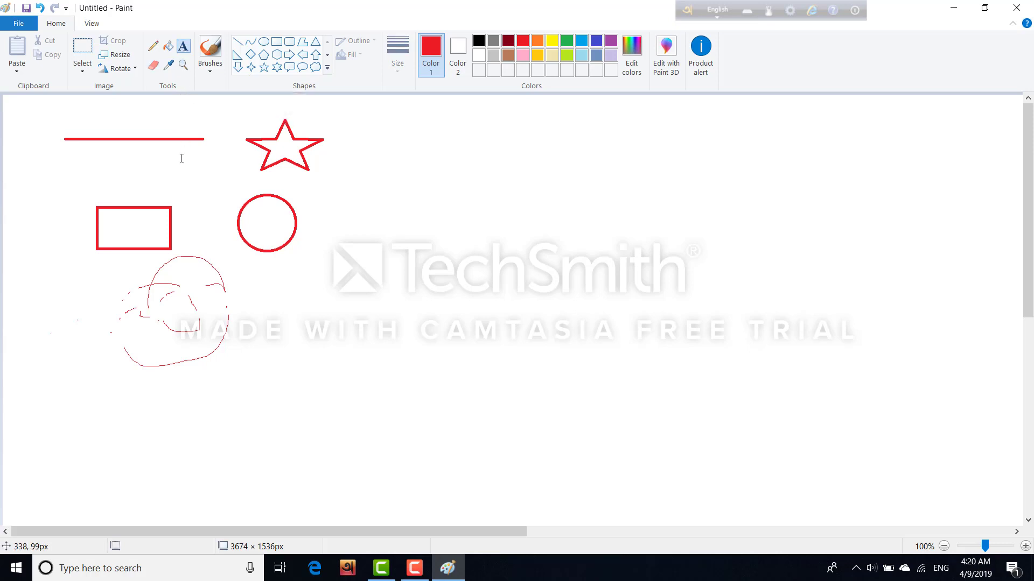
pyautogui.click(127, 231)
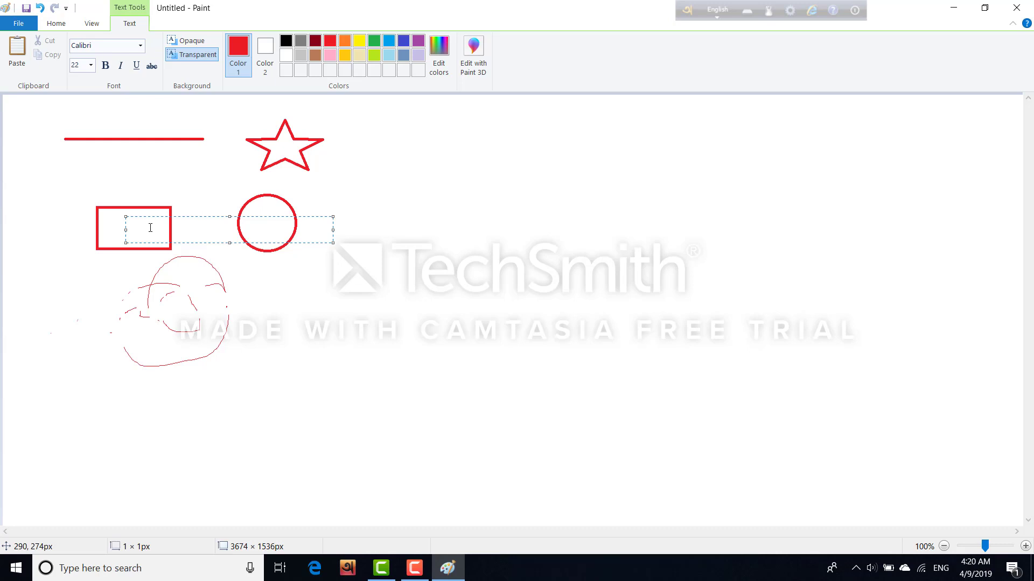
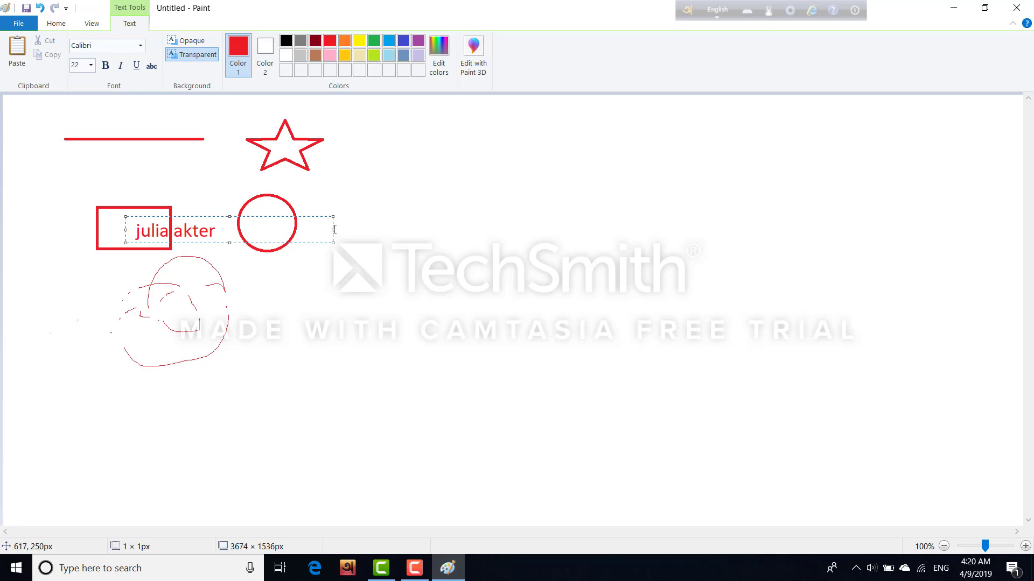
pyautogui.moveTo(333, 229); pyautogui.dragTo(134, 231)
pyautogui.hotkey('shift', 'Right')
pyautogui.hotkey('shift', 'Right')
pyautogui.hotkey('shift', 'Right')
pyautogui.hotkey('shift', 'Right')
pyautogui.hotkey('shift', 'Right')
pyautogui.hotkey('shift', 'Right')
pyautogui.hotkey('shift', 'Right')
pyautogui.hotkey('shift', 'Right')
pyautogui.hotkey('shift', 'Right')
pyautogui.hotkey('shift', 'Right')
pyautogui.hotkey('shift', 'Right')
pyautogui.hotkey('shift', 'Right')
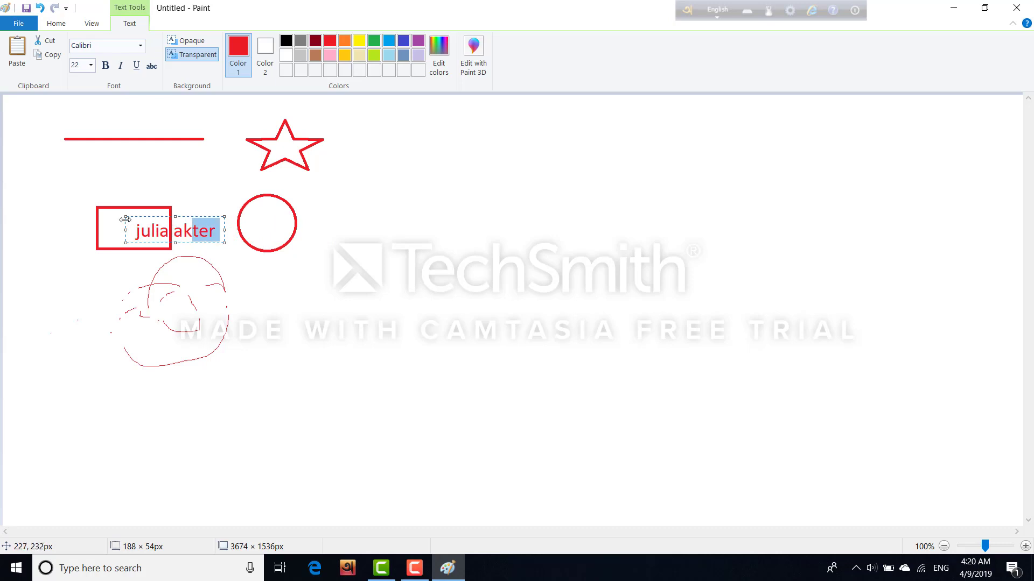
pyautogui.moveTo(134, 226); pyautogui.dragTo(214, 211)
pyautogui.click(227, 244)
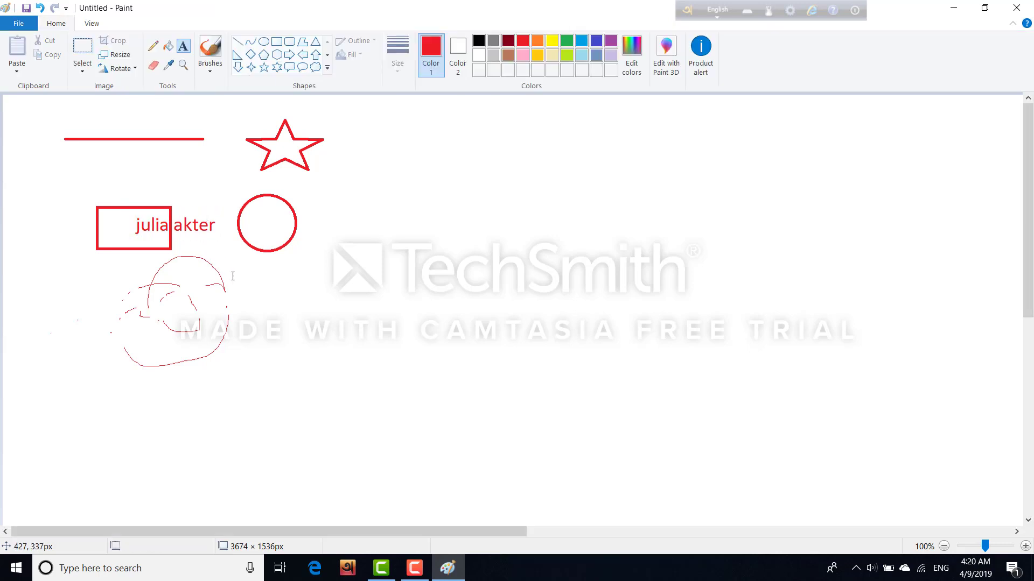
pyautogui.click(184, 228)
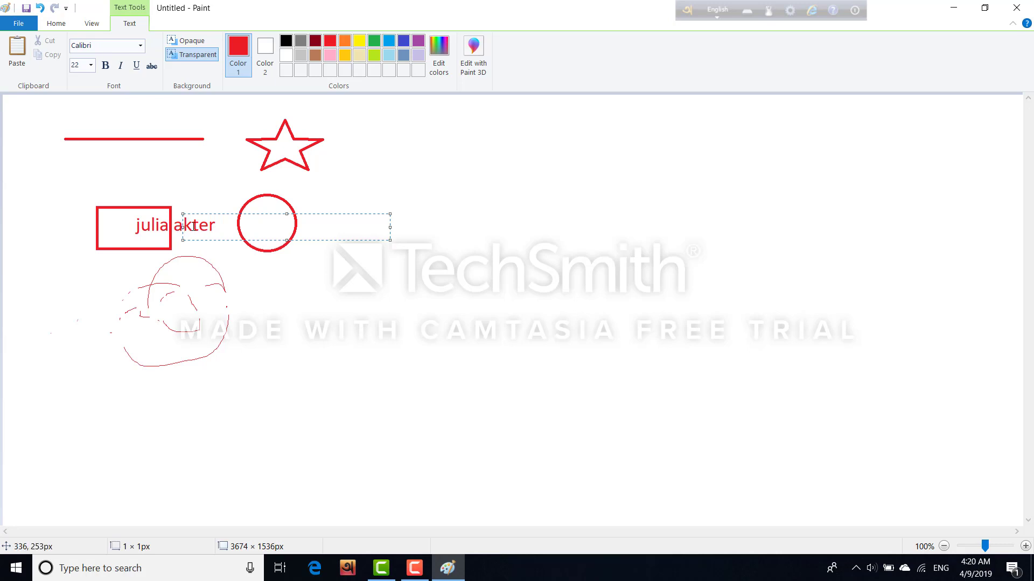
pyautogui.hotkey('ctrl', 'a')
pyautogui.click(39, 8)
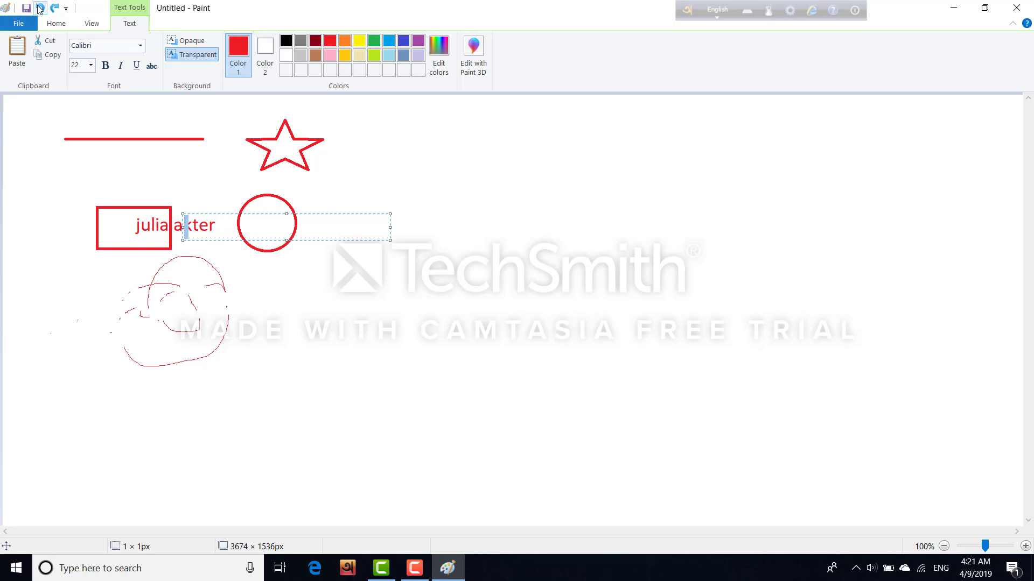
pyautogui.click(39, 8)
pyautogui.click(39, 8)
pyautogui.moveTo(389, 239); pyautogui.dragTo(295, 238)
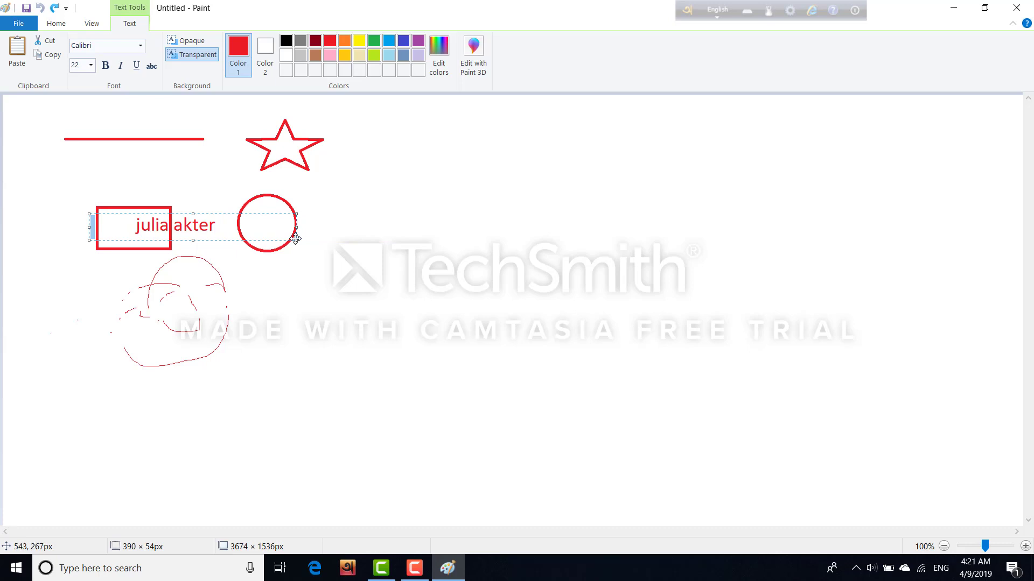
pyautogui.click(287, 274)
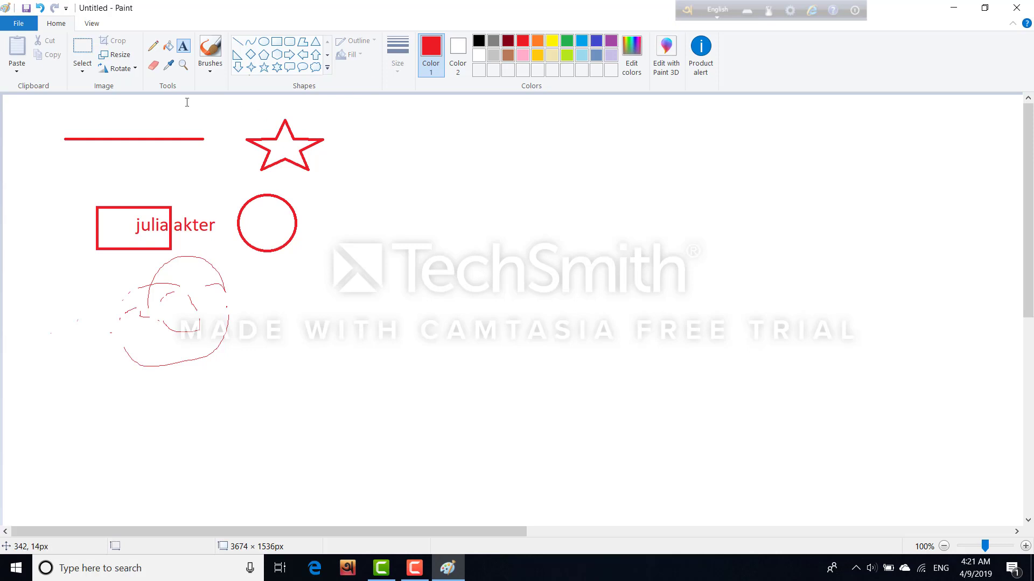
# Step: With the Pencil at its thickest width, draw a red loop over the scribble and a rough four-sided shape
pyautogui.click(153, 47)
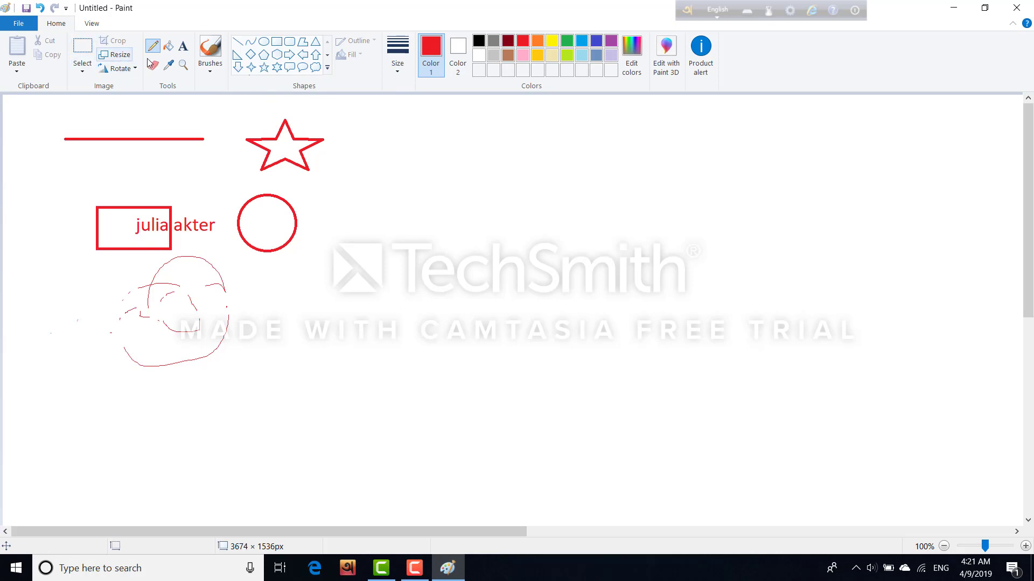
pyautogui.click(396, 72)
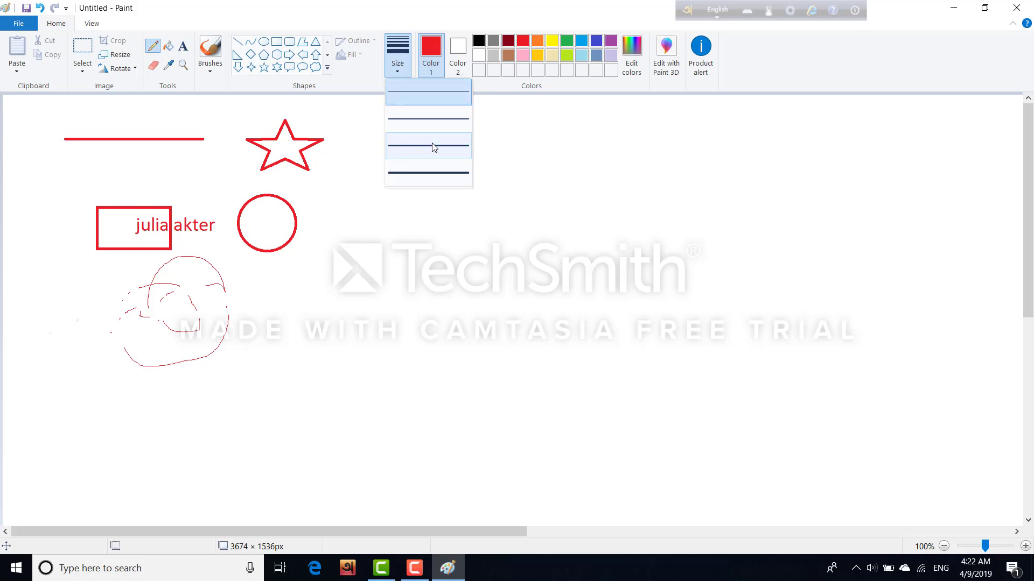
pyautogui.click(426, 171)
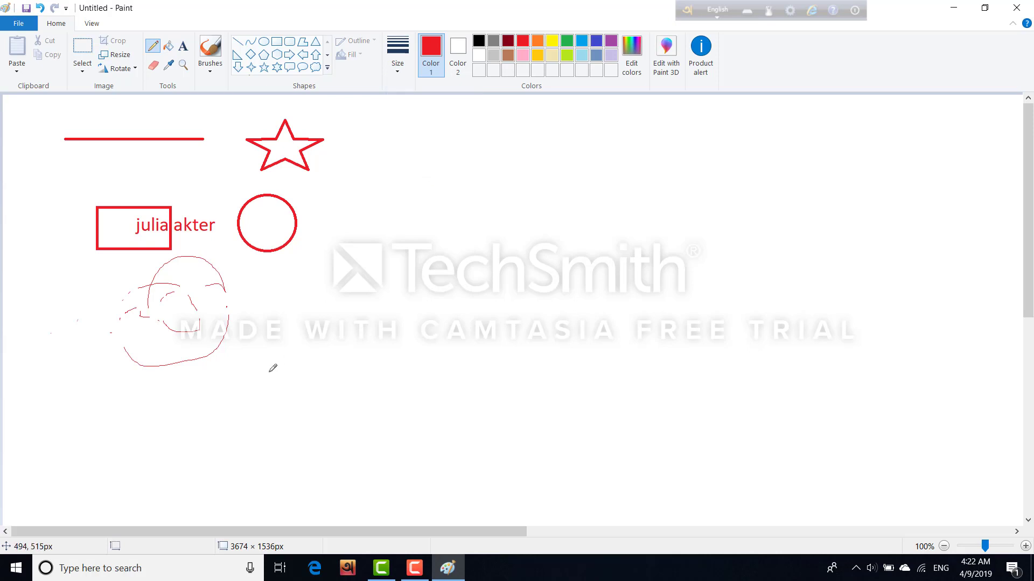
pyautogui.moveTo(146, 355)
pyautogui.mouseDown()
pyautogui.moveTo(160, 324)
pyautogui.moveTo(184, 312)
pyautogui.moveTo(199, 328)
pyautogui.moveTo(178, 361)
pyautogui.moveTo(140, 357)
pyautogui.moveTo(164, 306)
pyautogui.moveTo(204, 315)
pyautogui.moveTo(219, 342)
pyautogui.moveTo(192, 367)
pyautogui.moveTo(149, 352)
pyautogui.moveTo(165, 315)
pyautogui.mouseUp()
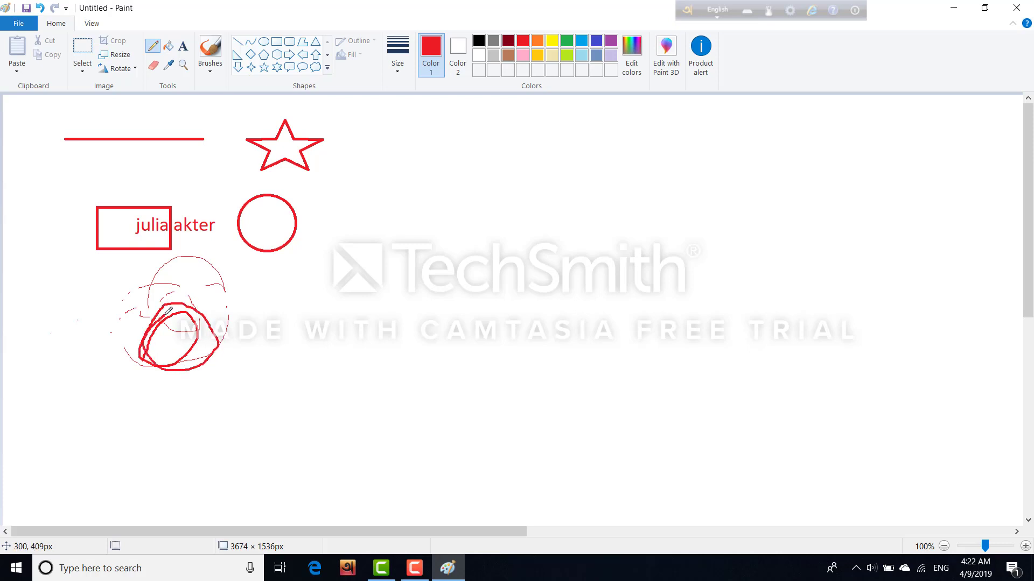
pyautogui.moveTo(56, 325)
pyautogui.mouseDown()
pyautogui.moveTo(110, 311)
pyautogui.moveTo(122, 356)
pyautogui.moveTo(61, 373)
pyautogui.moveTo(59, 324)
pyautogui.mouseUp()
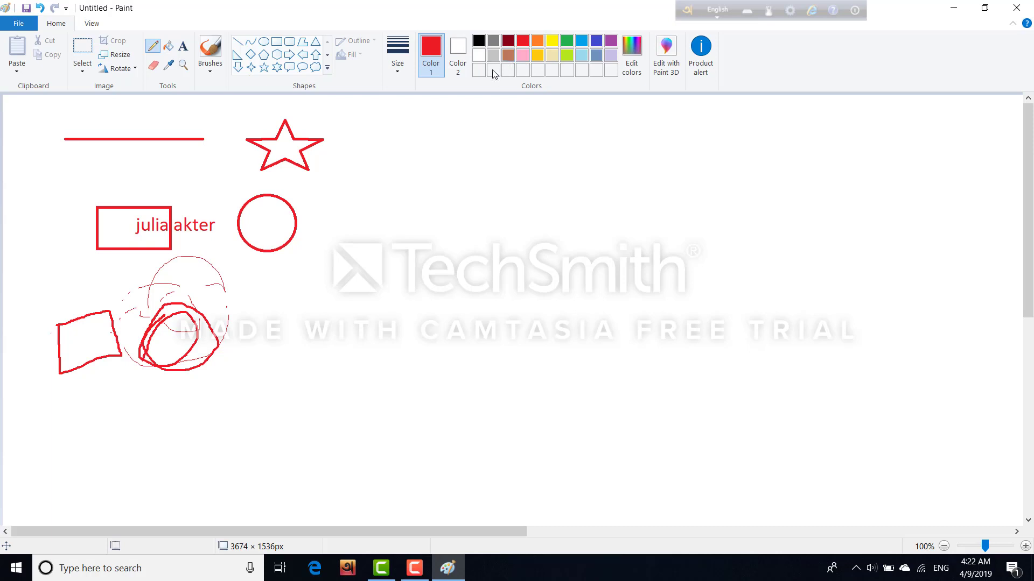
# Step: Draw a gold line below the red line, then a green line just beneath the red line
pyautogui.click(537, 56)
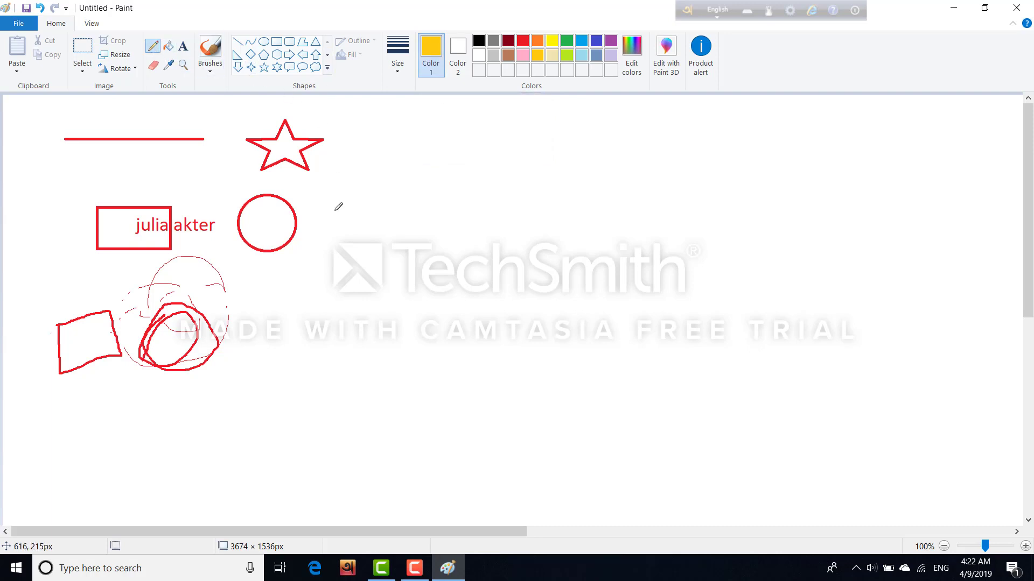
pyautogui.moveTo(71, 171); pyautogui.dragTo(188, 178)
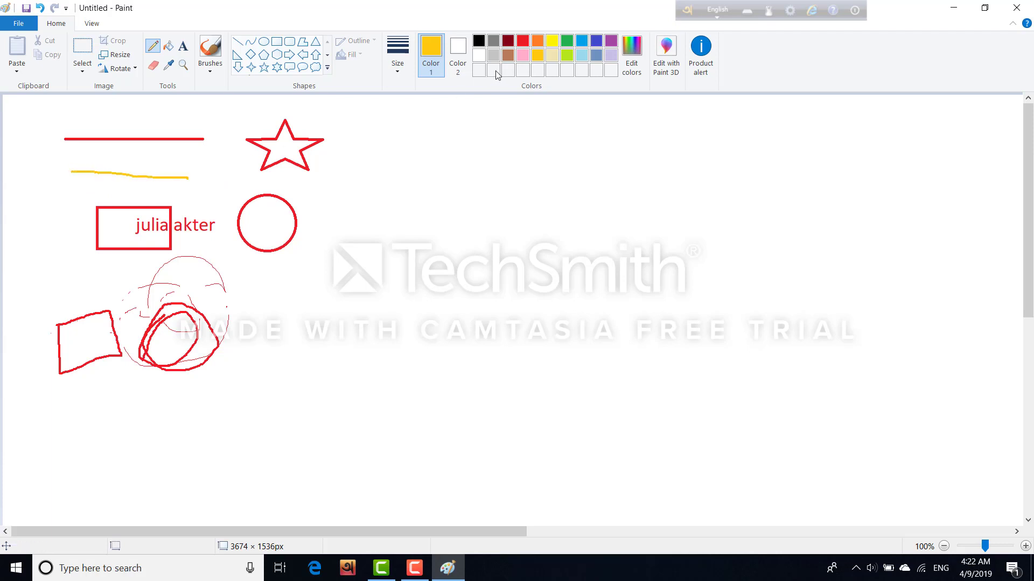
pyautogui.click(565, 41)
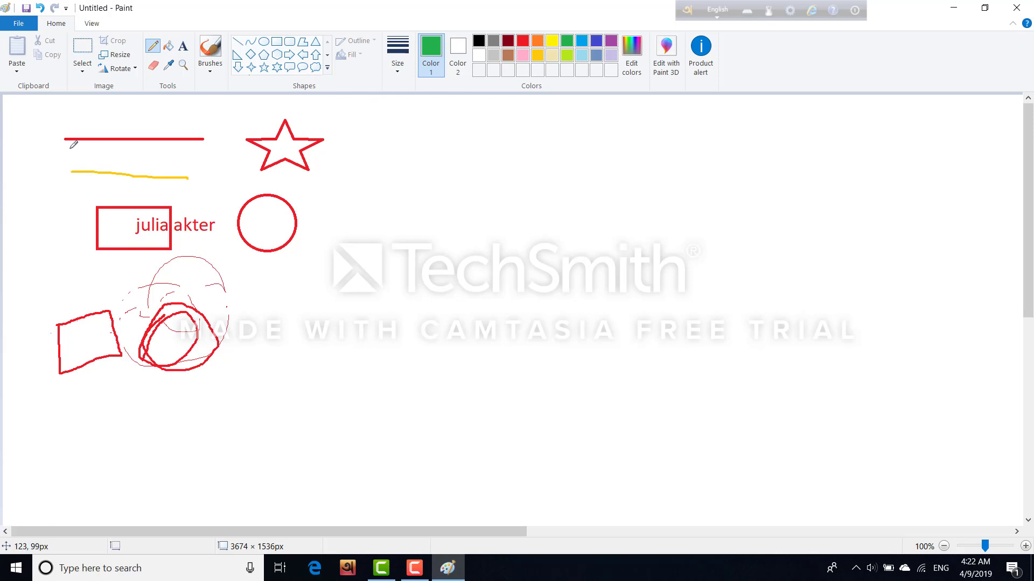
pyautogui.moveTo(69, 148); pyautogui.dragTo(206, 160)
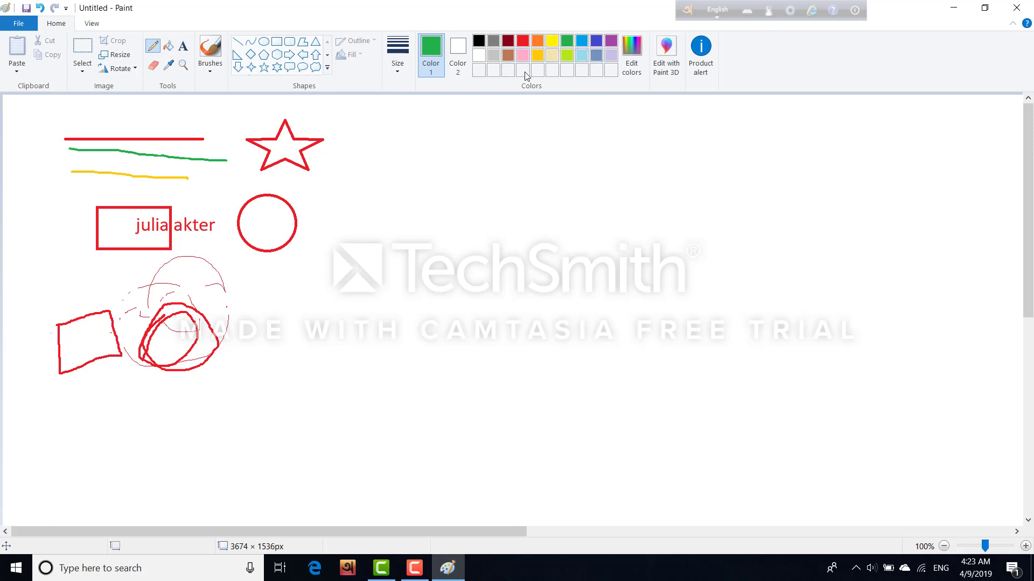
# Step: Pick the bright blue basic colour in Edit colors and draw a blue line below the yellow one
pyautogui.click(634, 67)
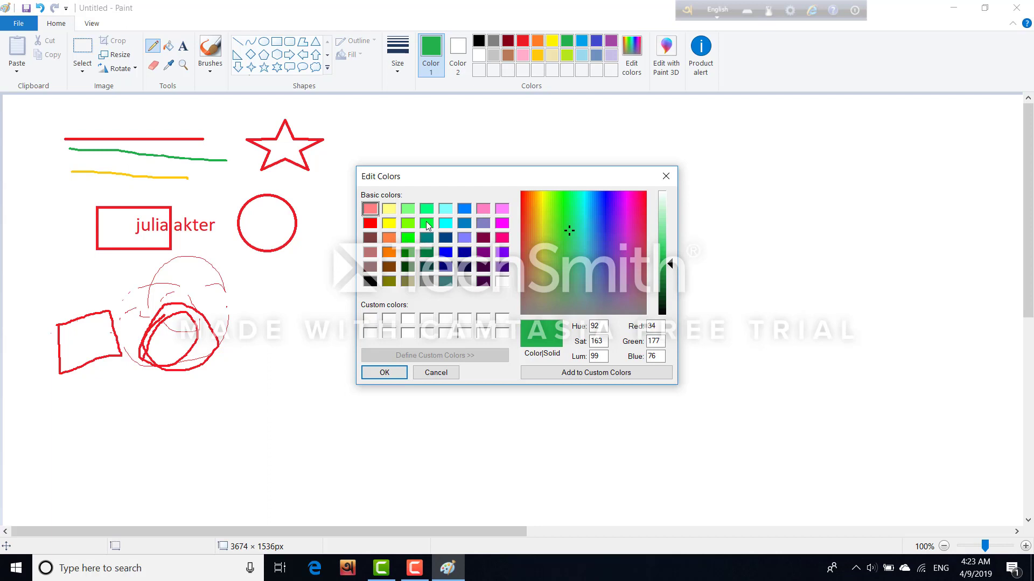
pyautogui.click(467, 208)
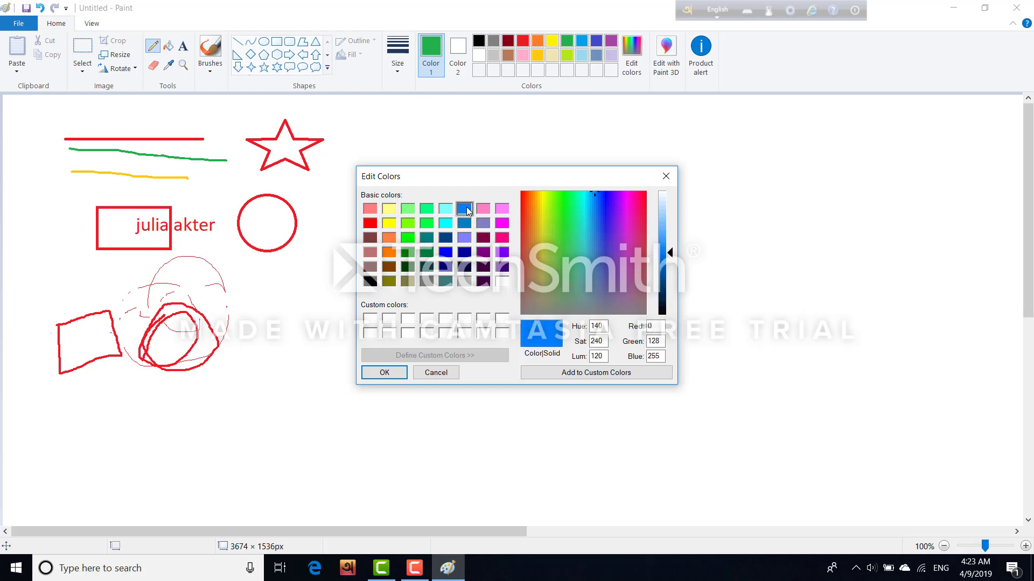
pyautogui.click(381, 374)
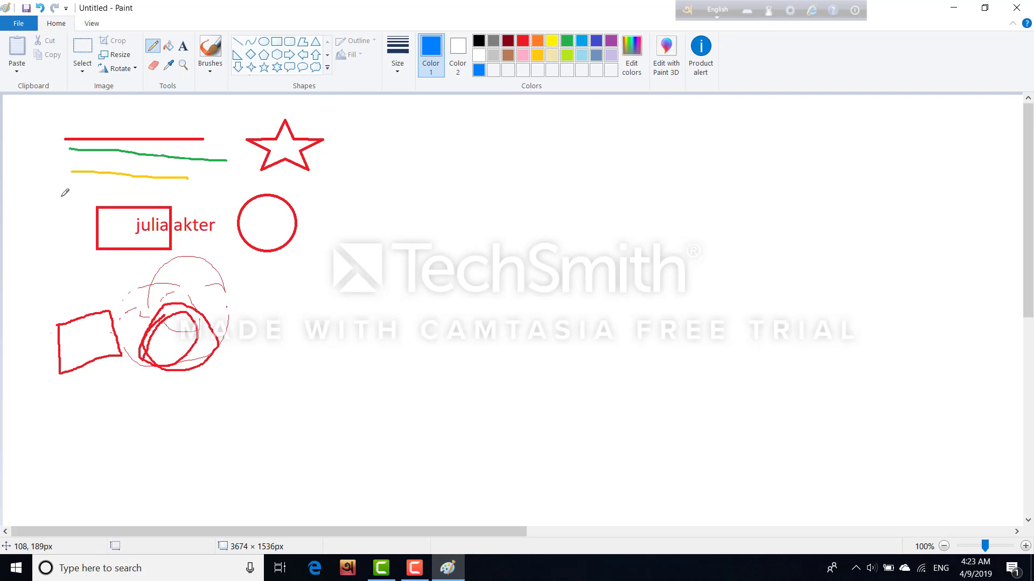
pyautogui.moveTo(60, 196); pyautogui.dragTo(184, 191)
# Step: Mix a custom purple in Edit colors and draw a vertical purple stroke near the canvas's left edge
pyautogui.click(632, 64)
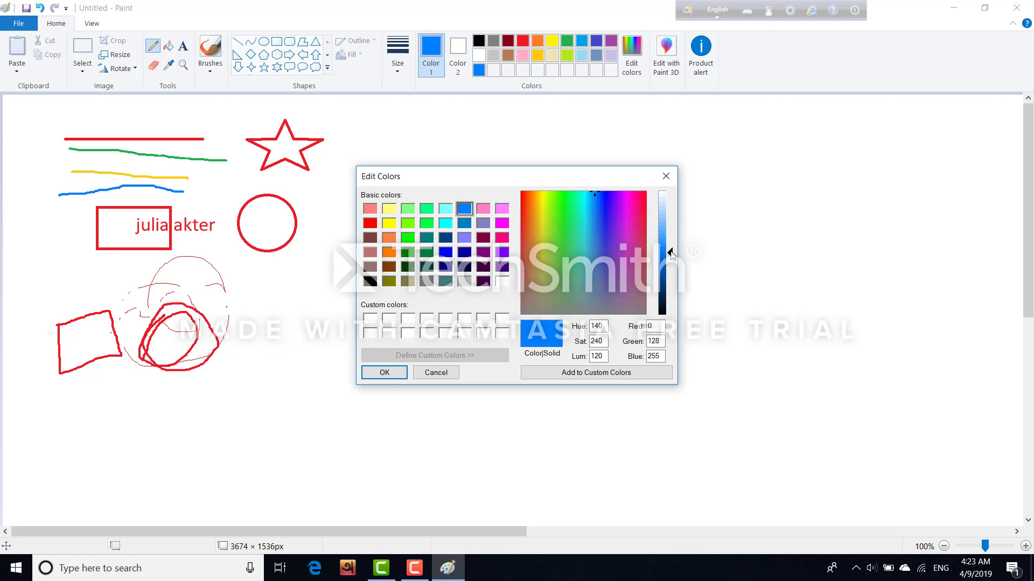
pyautogui.moveTo(671, 258); pyautogui.dragTo(671, 252)
pyautogui.moveTo(671, 253); pyautogui.dragTo(667, 226)
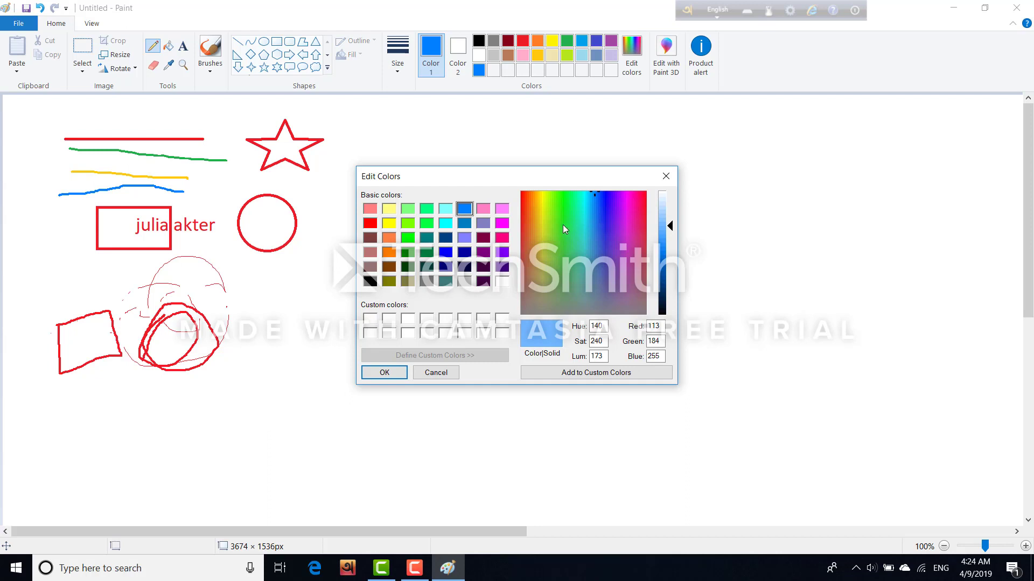
pyautogui.moveTo(563, 224); pyautogui.dragTo(574, 248)
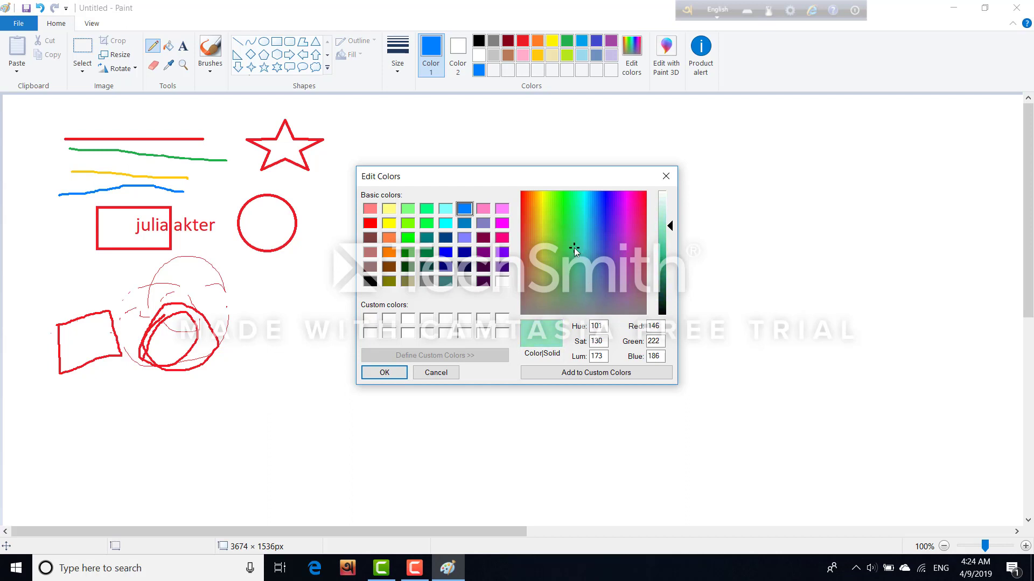
pyautogui.click(668, 275)
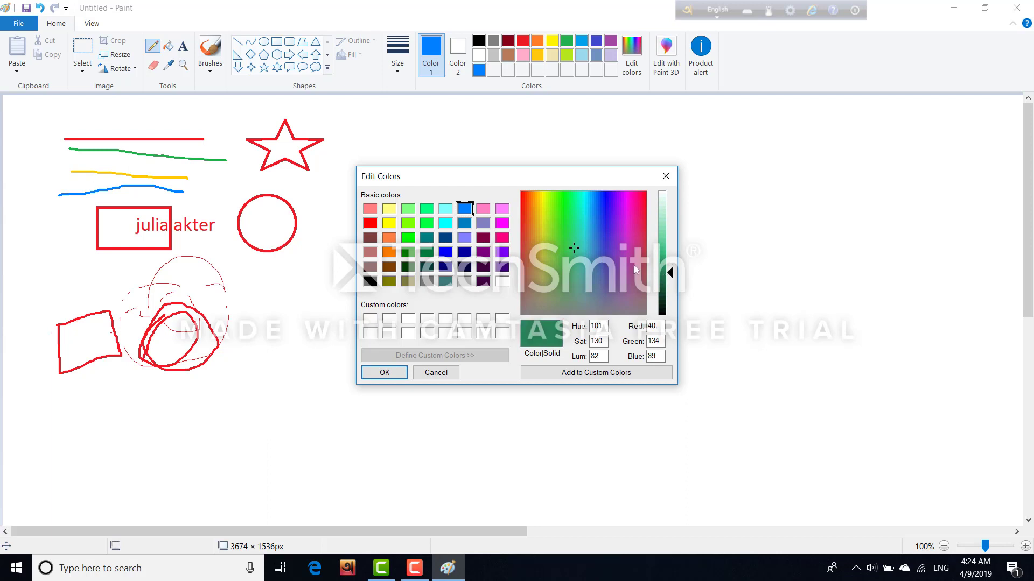
pyautogui.moveTo(613, 245); pyautogui.dragTo(630, 224)
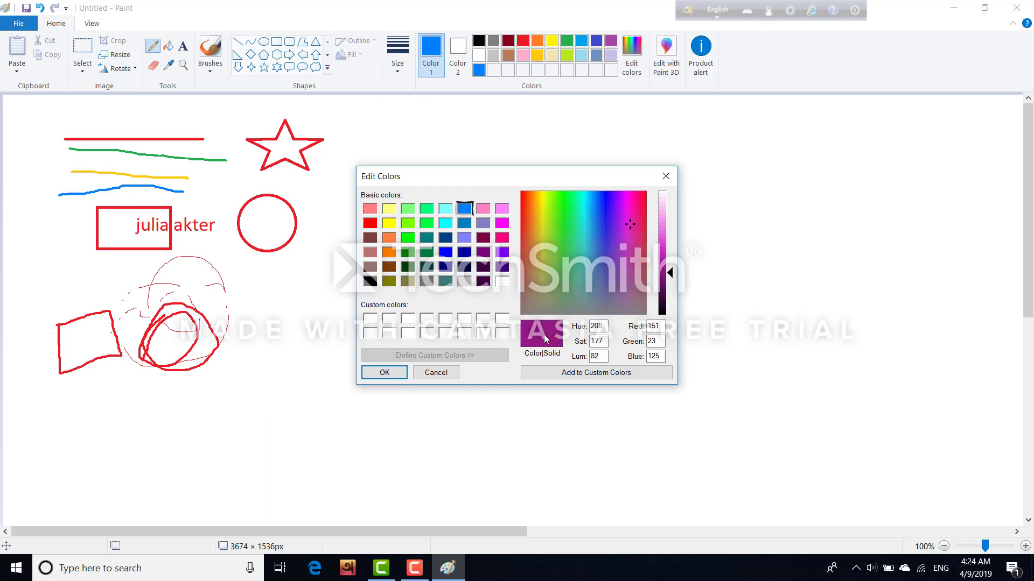
pyautogui.click(383, 372)
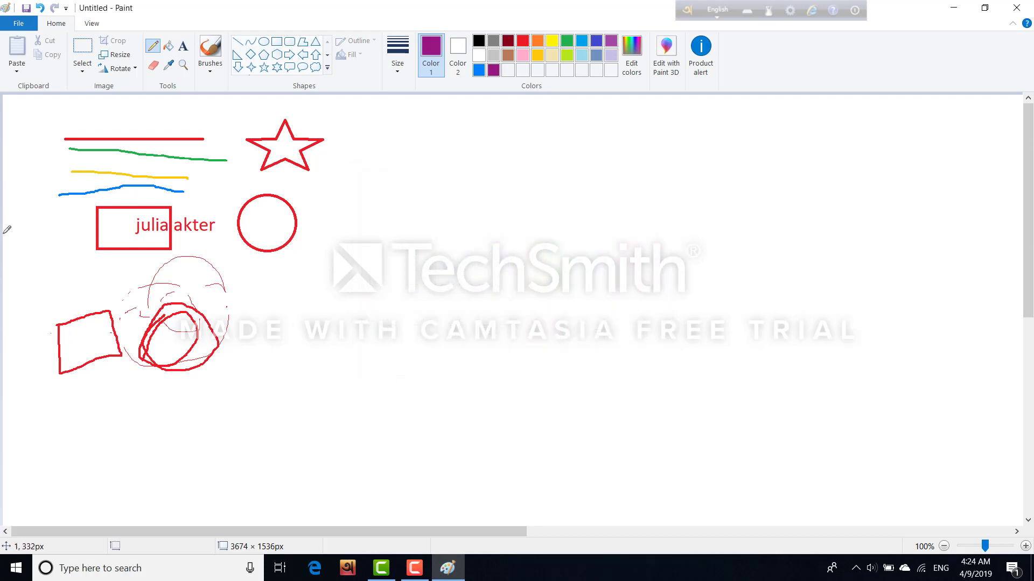
pyautogui.moveTo(31, 156); pyautogui.dragTo(36, 257)
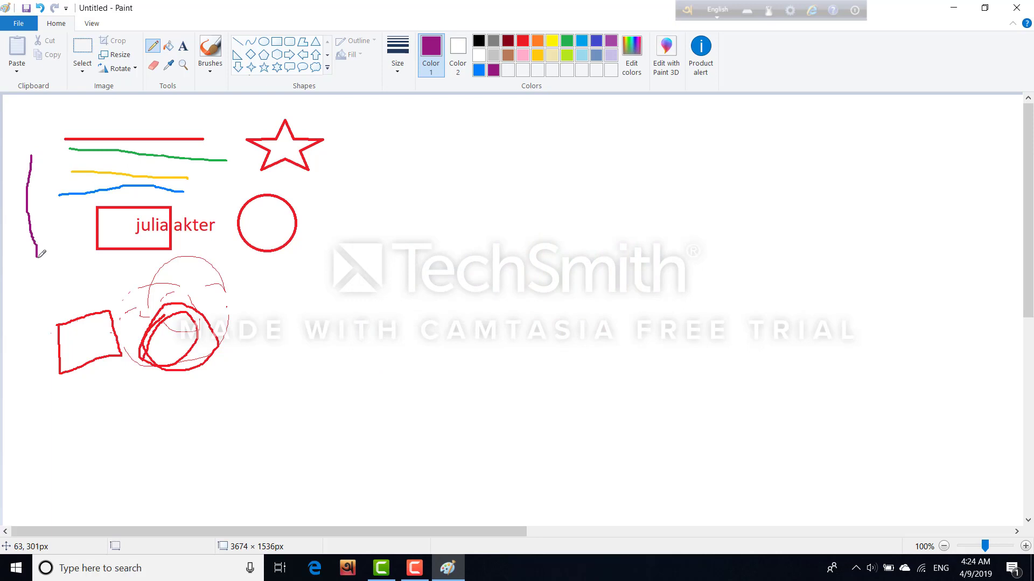